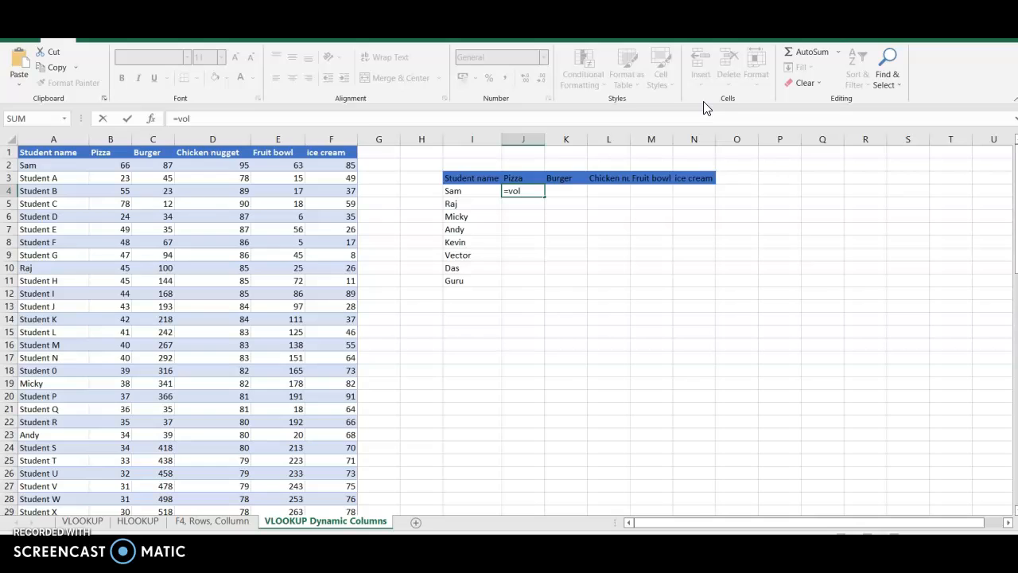
- Start a VLOOKUP formula in cell J4 using I4 as the lookup value
key(BackSpace)
key(BackSpace)
text(l)
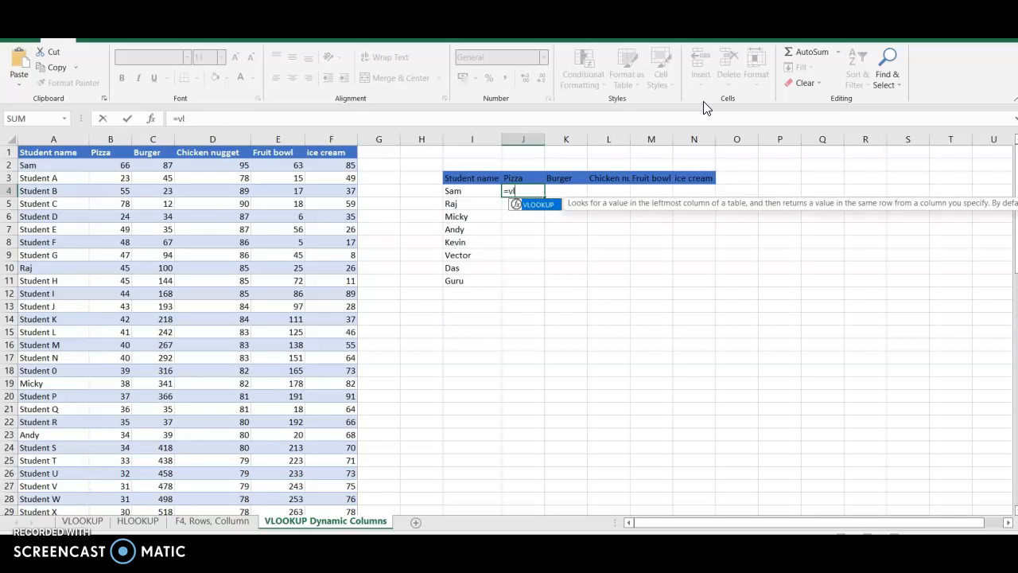
key(Tab)
click(461, 191)
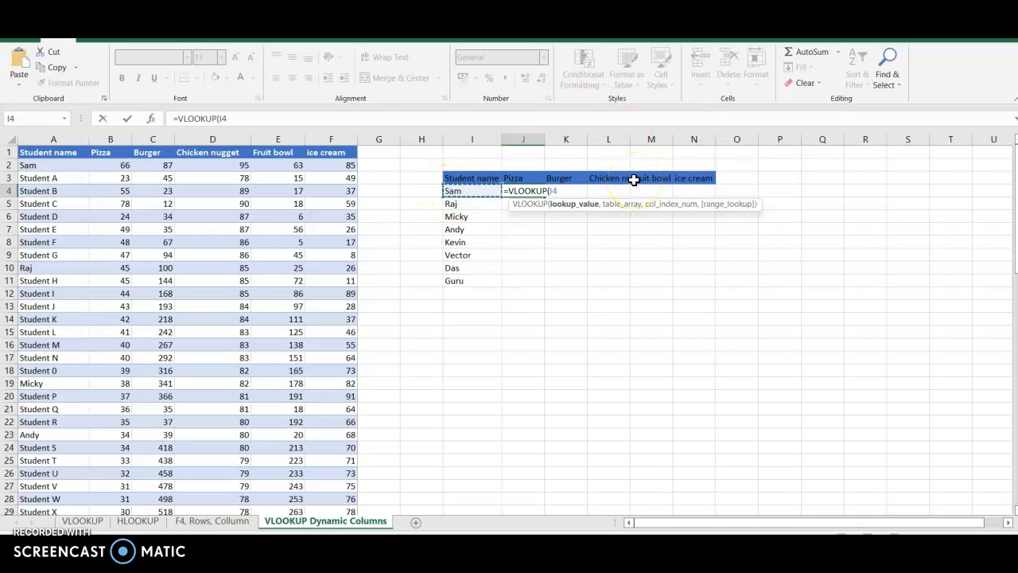
text(,)
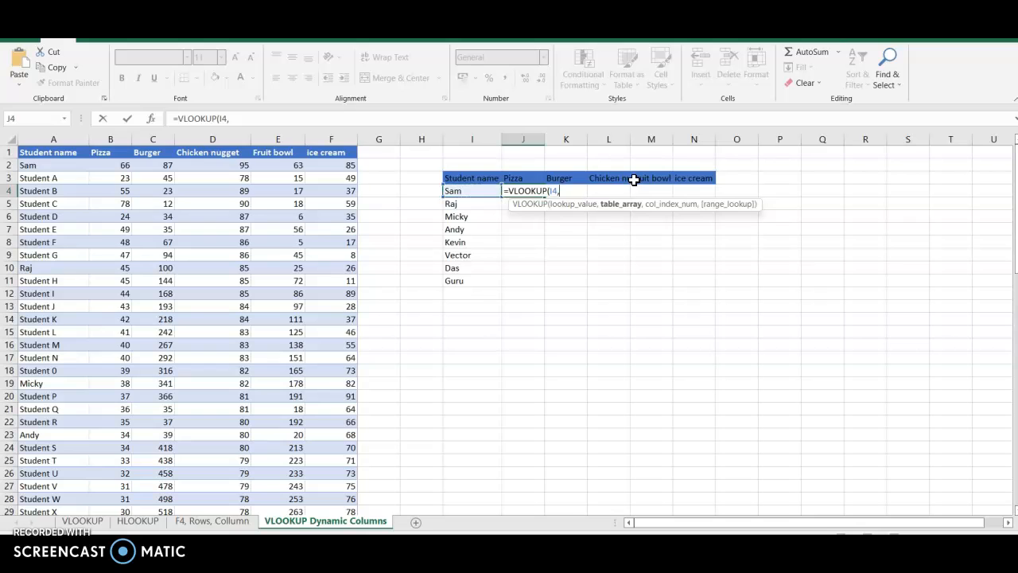
- Supply the whole student table as the table array of the J4 formula, using the absolute range $A$1:$F$78
click(26, 154)
key(shift+Right)
key(shift+Right)
key(shift+Right)
key(shift+Right)
key(shift+Right)
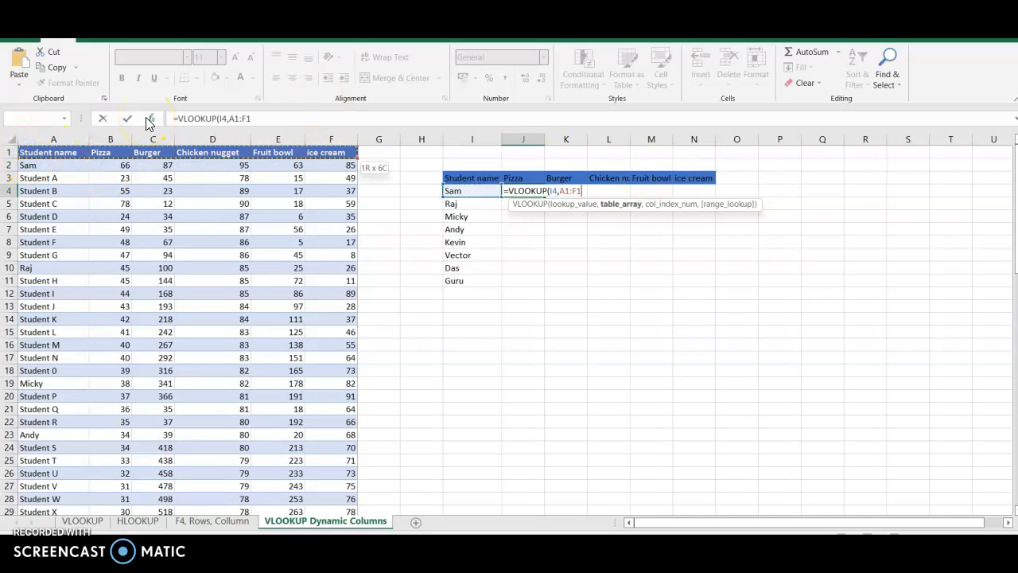
key(shift+Down)
key(ctrl+shift+Down)
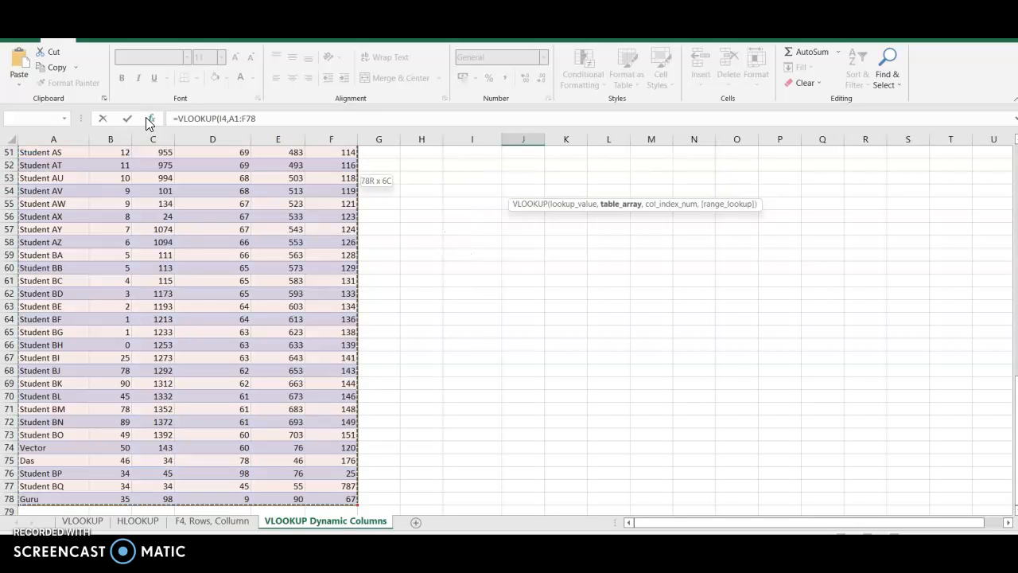
key(F4)
text(,)
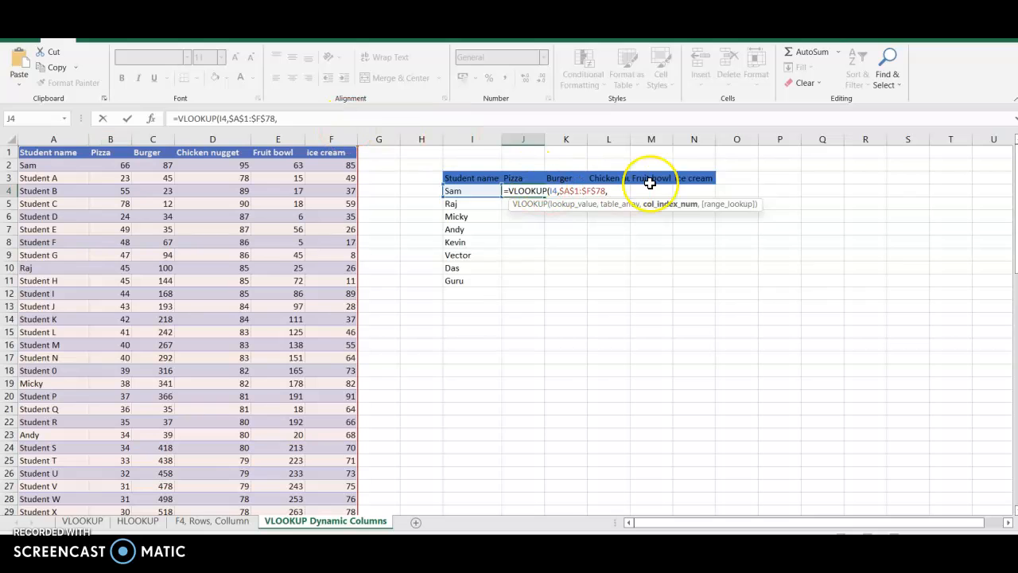
- Finish the J4 formula with column index 2 and FALSE for exact match, and fill it down to J11
text(2)
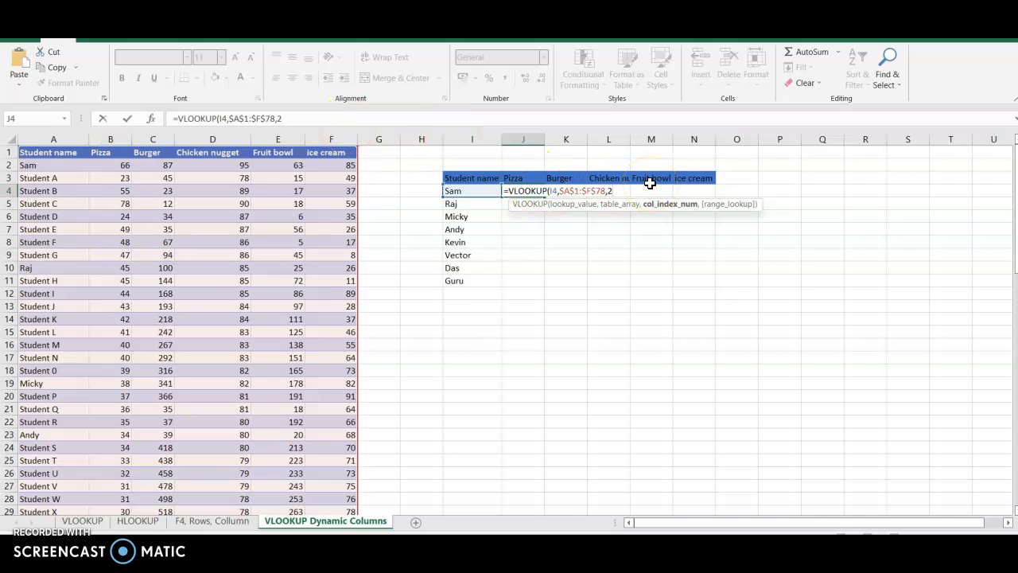
text(,)
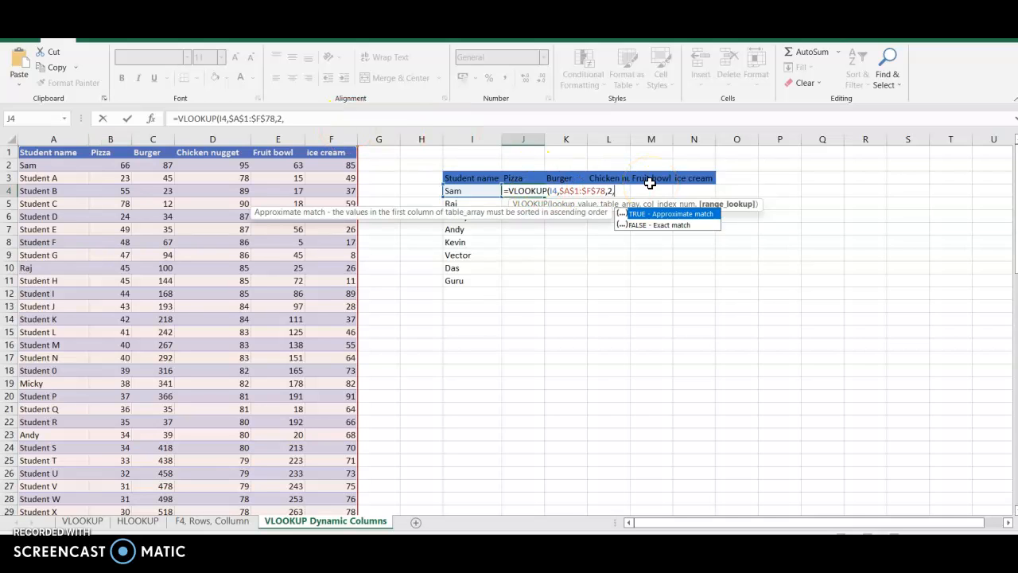
double_click(651, 226)
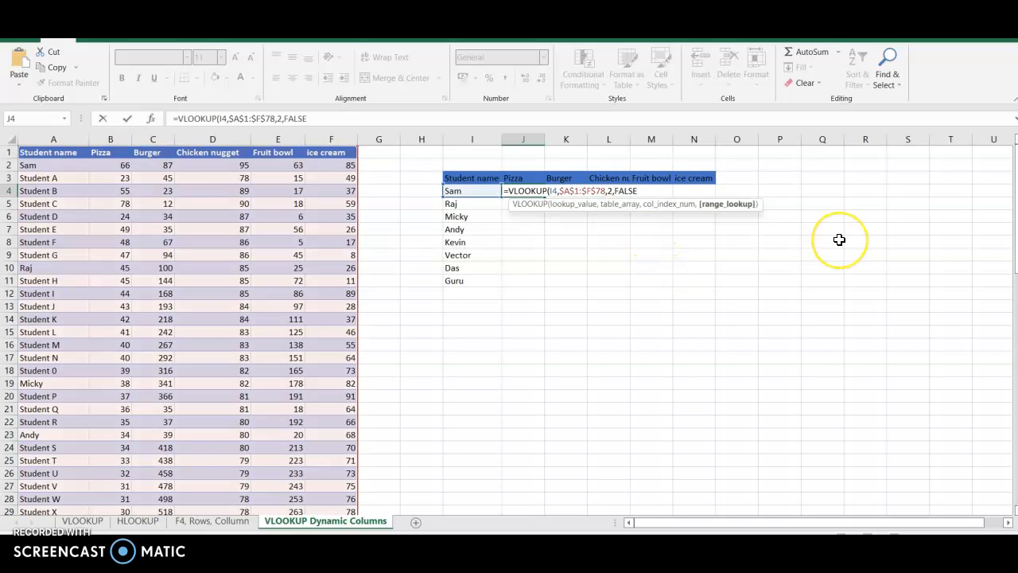
text())
key(Return)
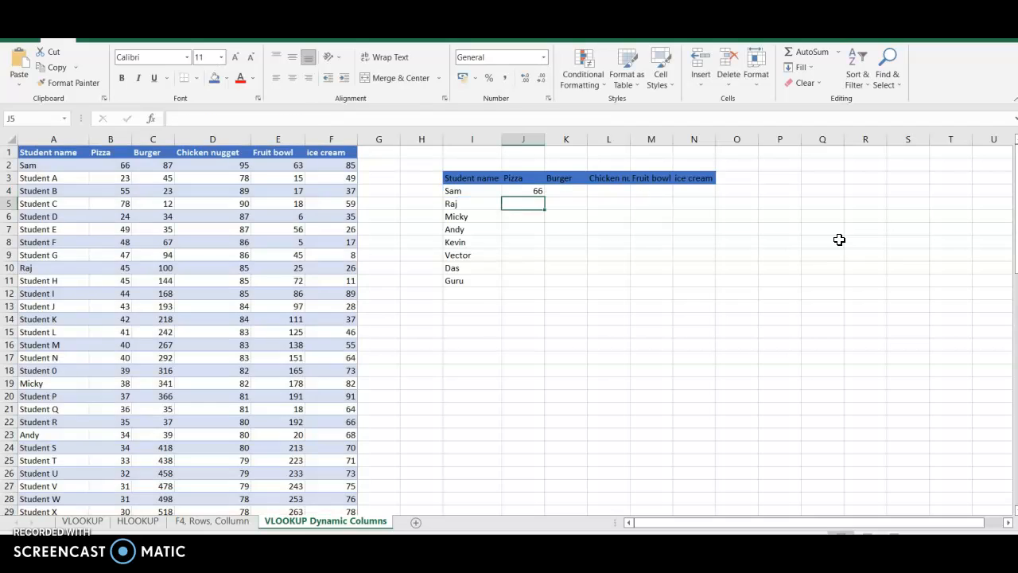
click(527, 192)
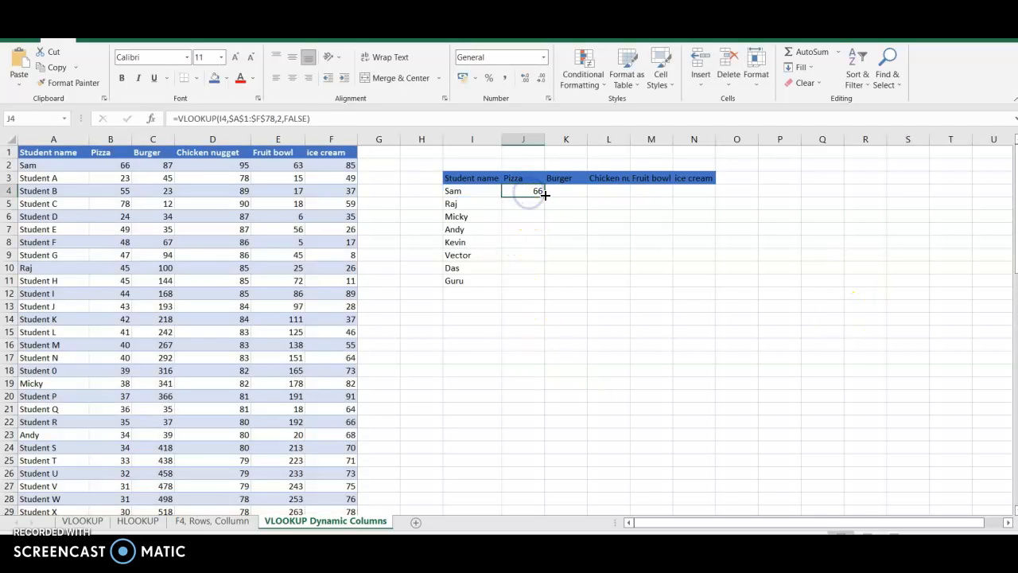
drag(545, 201, 539, 289)
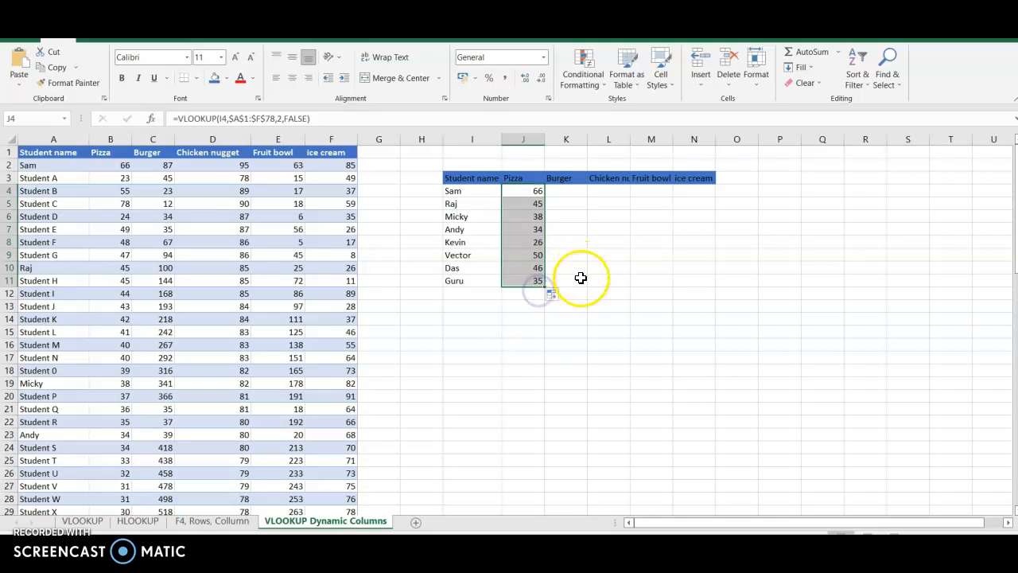
- Check the filled Pizza values in column J against the matching student rows in the source table
click(539, 356)
click(456, 204)
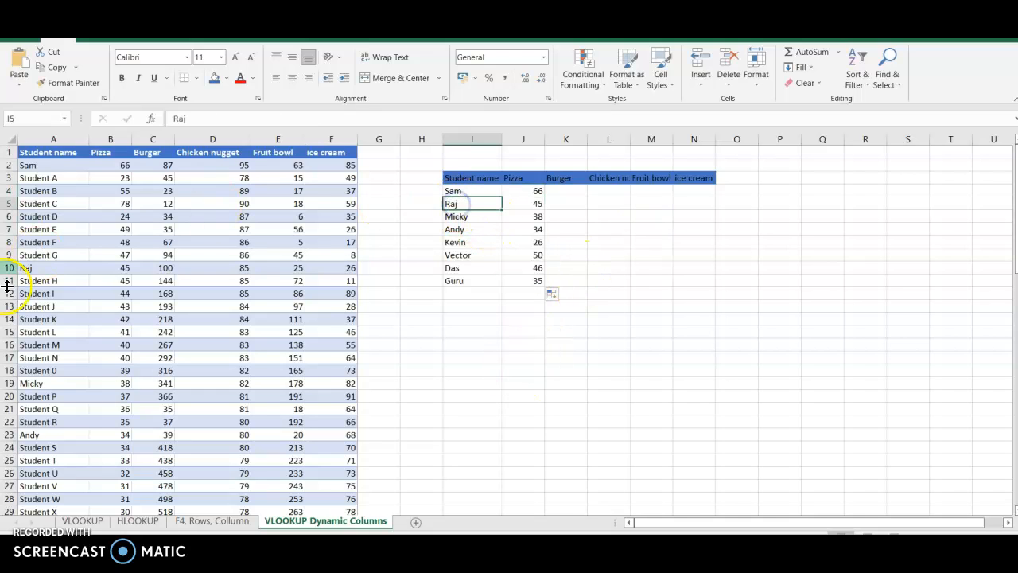
click(122, 268)
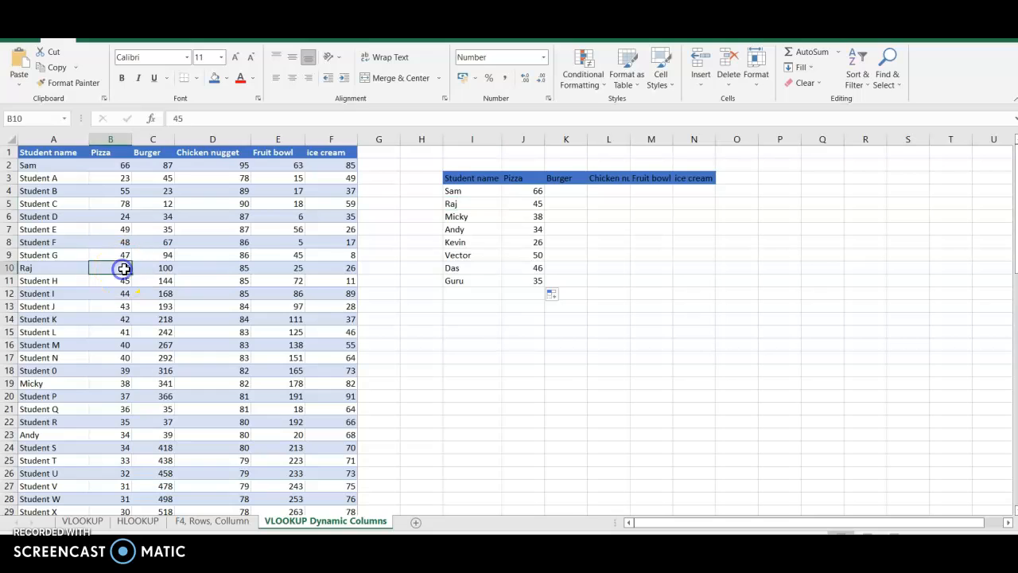
click(41, 384)
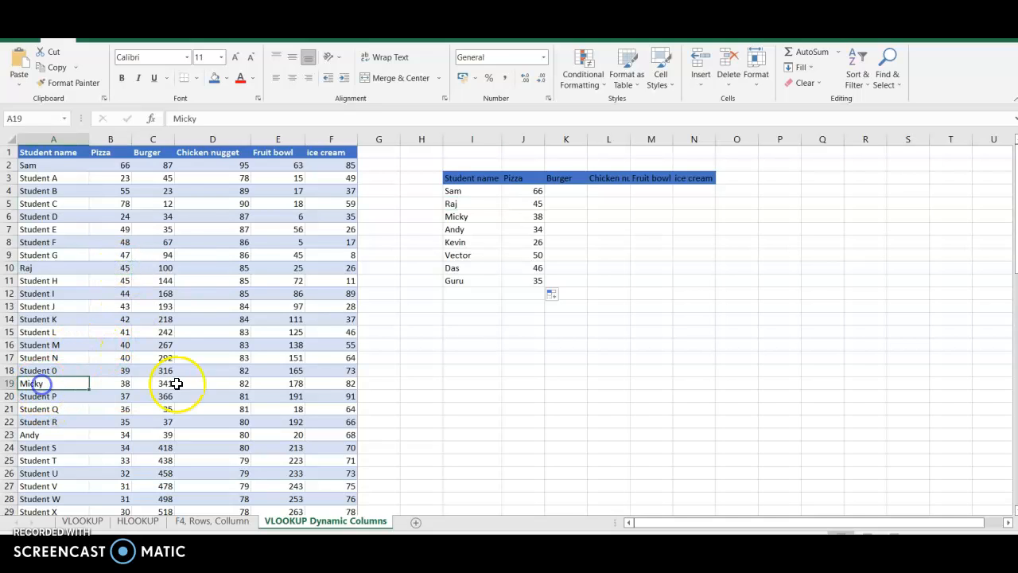
click(123, 384)
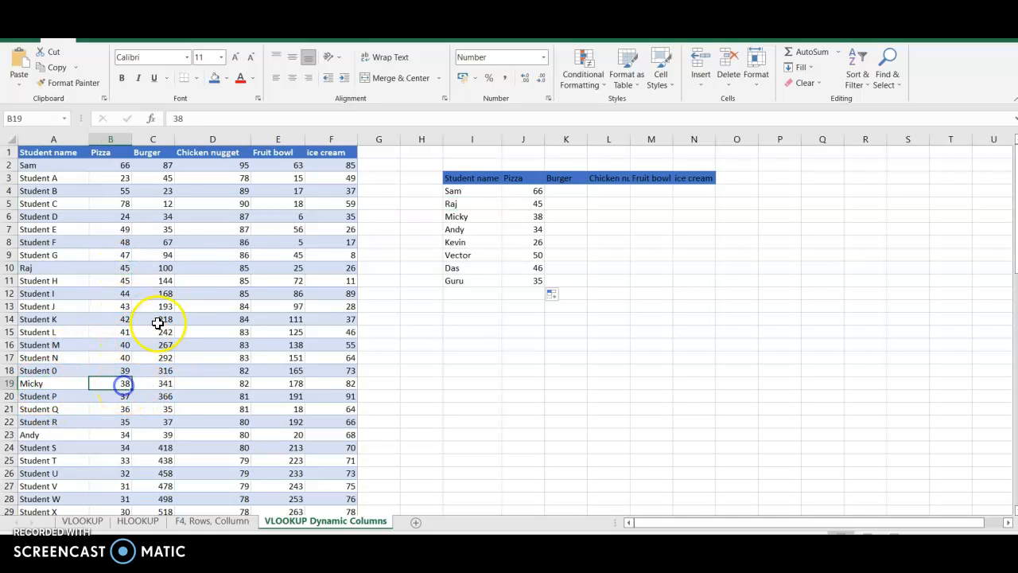
click(112, 435)
click(525, 235)
click(532, 332)
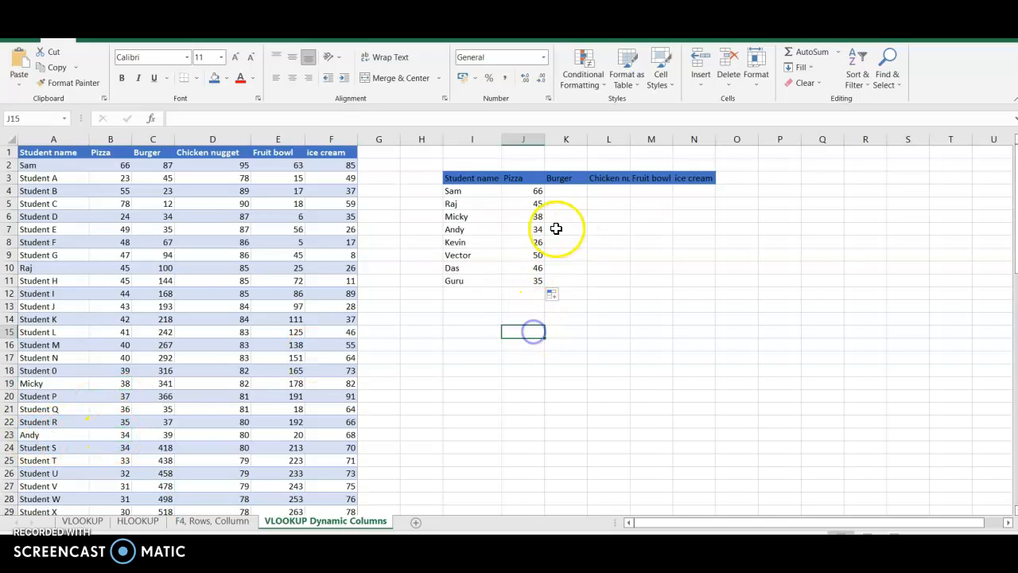
- Autofit the Chicken nugget, Fruit bowl and ice cream columns (L to N) of the lookup table to their headers
drag(520, 191, 515, 280)
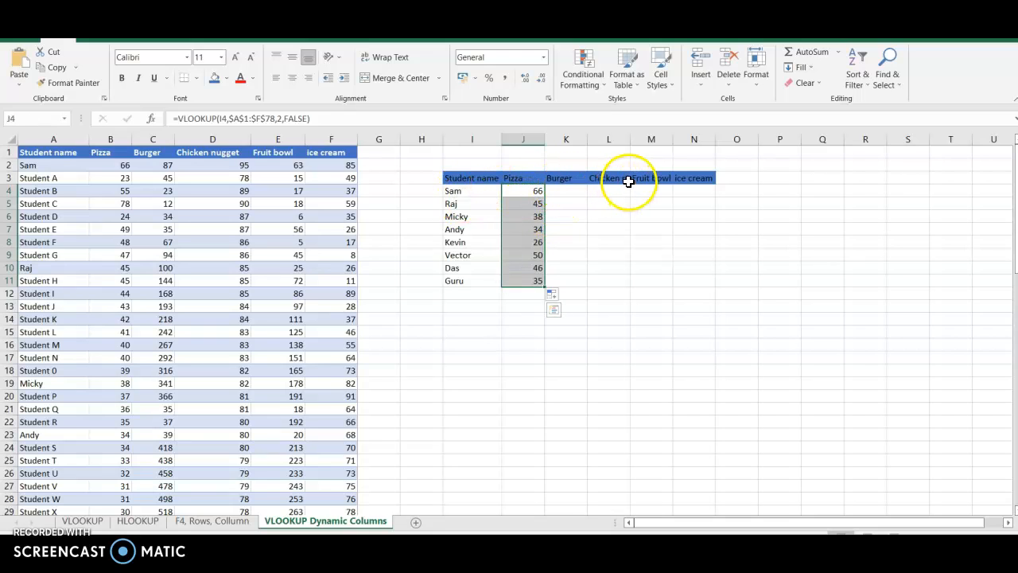
double_click(630, 141)
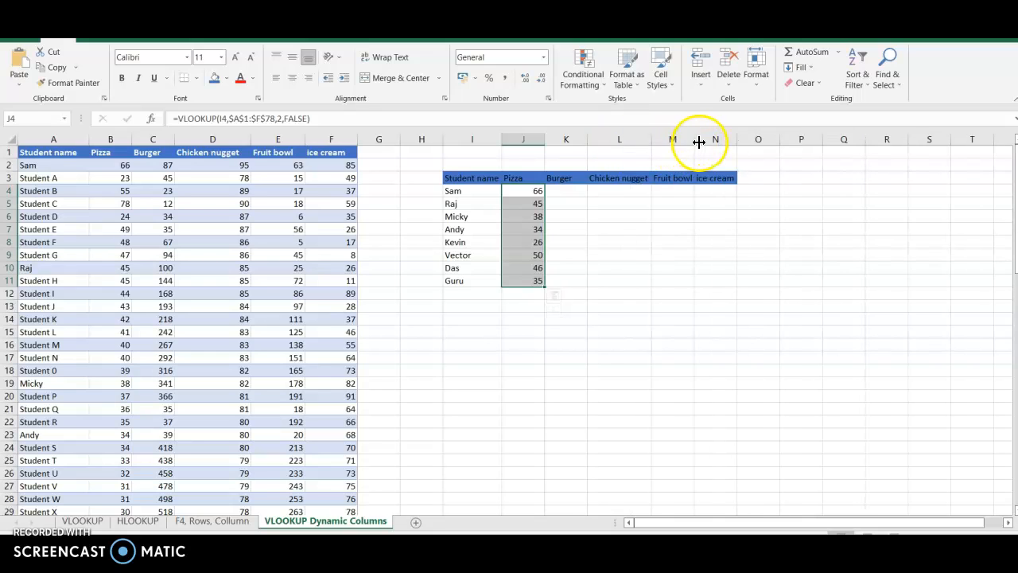
double_click(694, 140)
drag(737, 136, 737, 135)
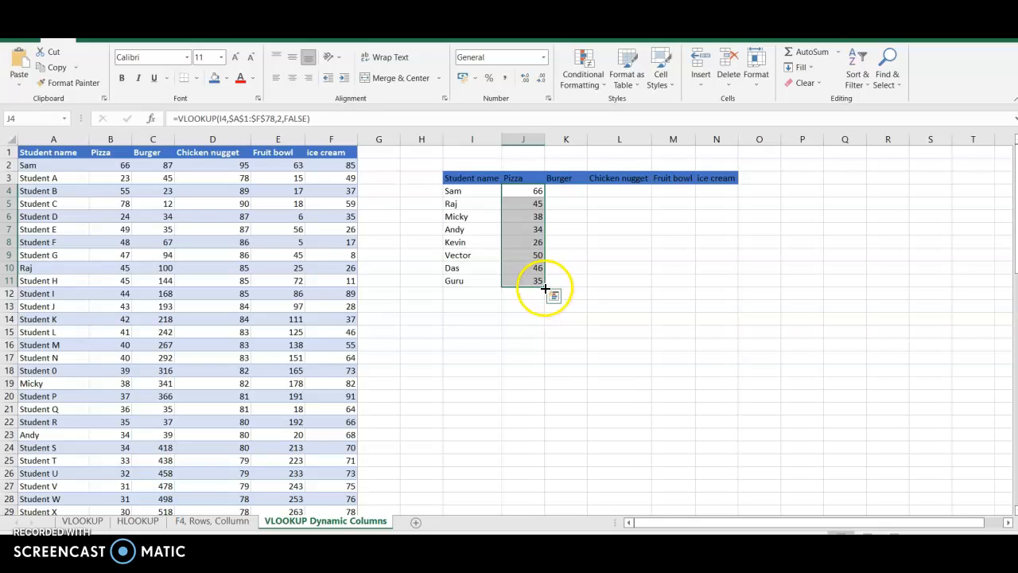
- Try to fill the Pizza formulas in J4:J11 across to column N, and inspect the formula in J4
drag(544, 288, 734, 283)
click(527, 194)
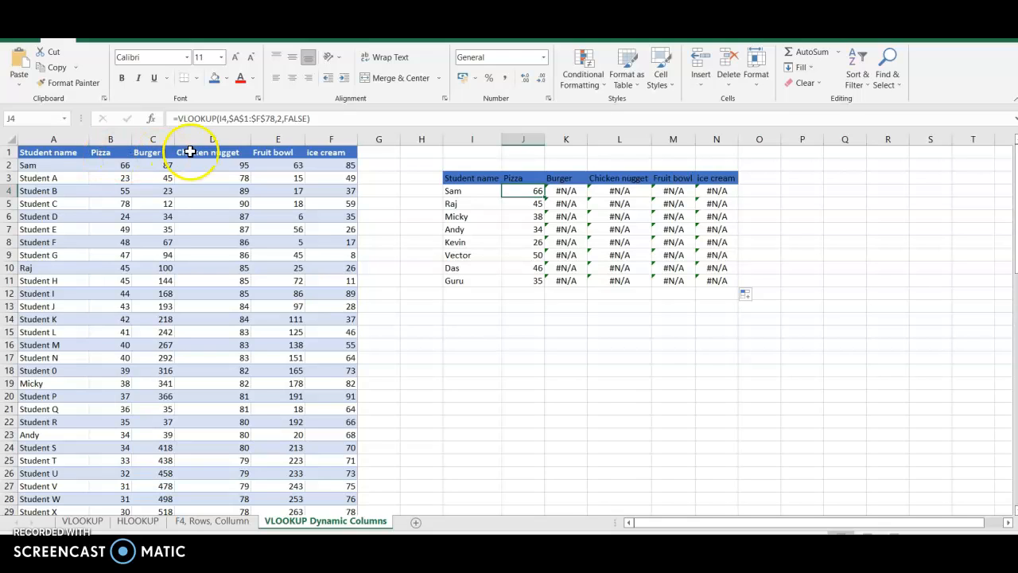
- Clear all the lookup formulas in J4:N11
drag(514, 194, 705, 277)
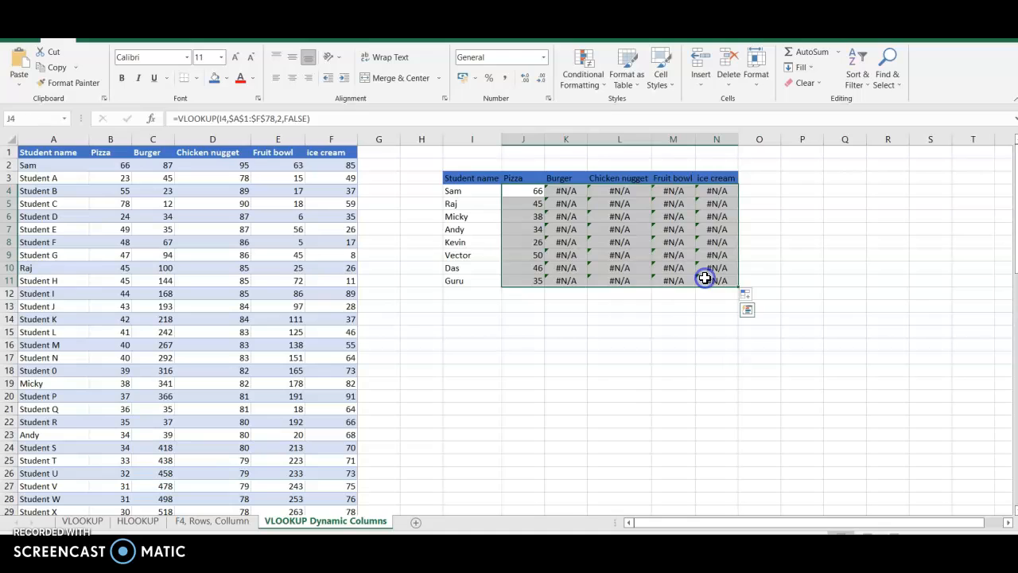
key(Delete)
click(497, 363)
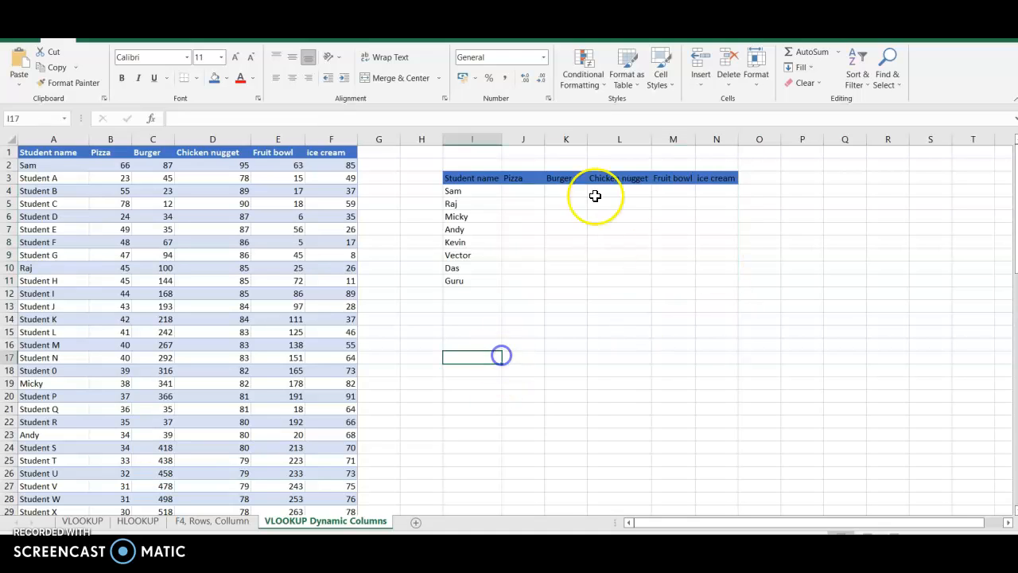
- Start a VLOOKUP formula in cell J4 with the absolute reference $I$4 as the lookup value
click(529, 191)
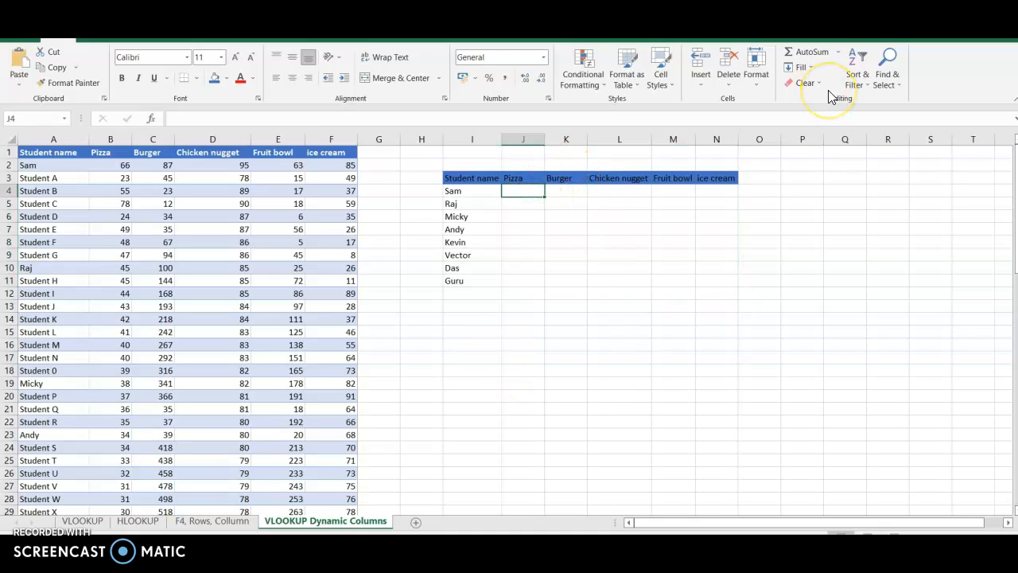
text(=vl)
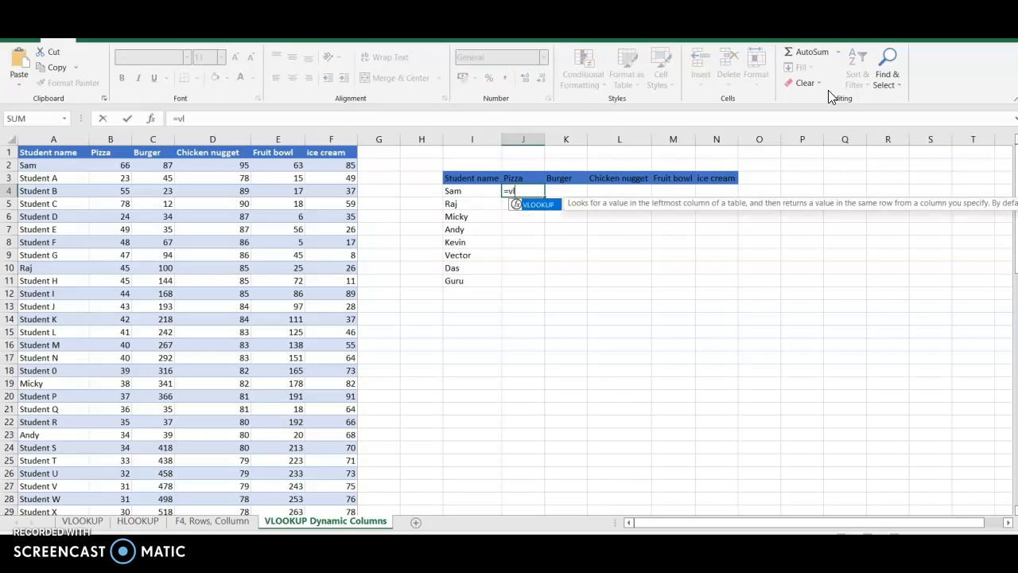
key(Tab)
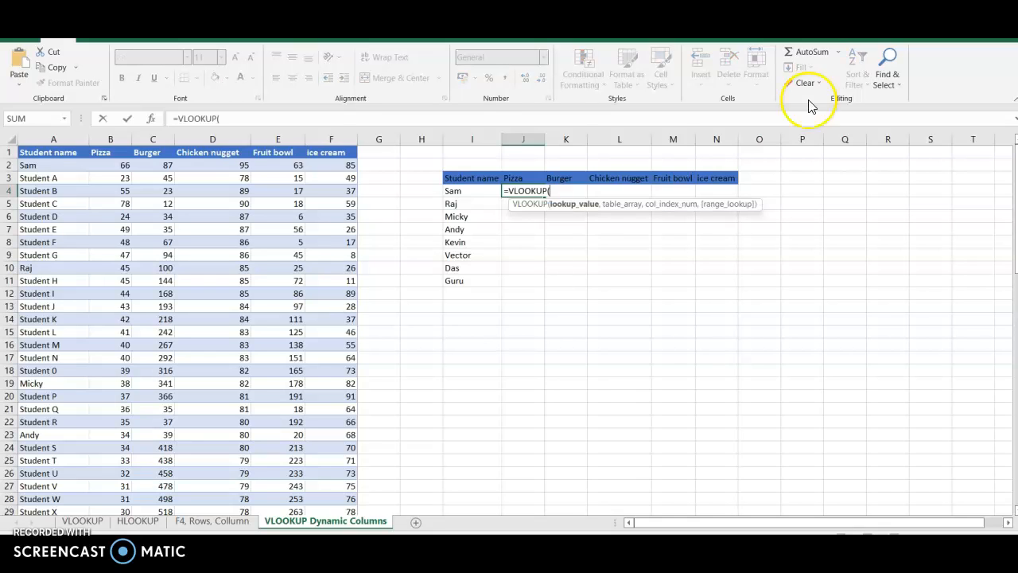
click(457, 191)
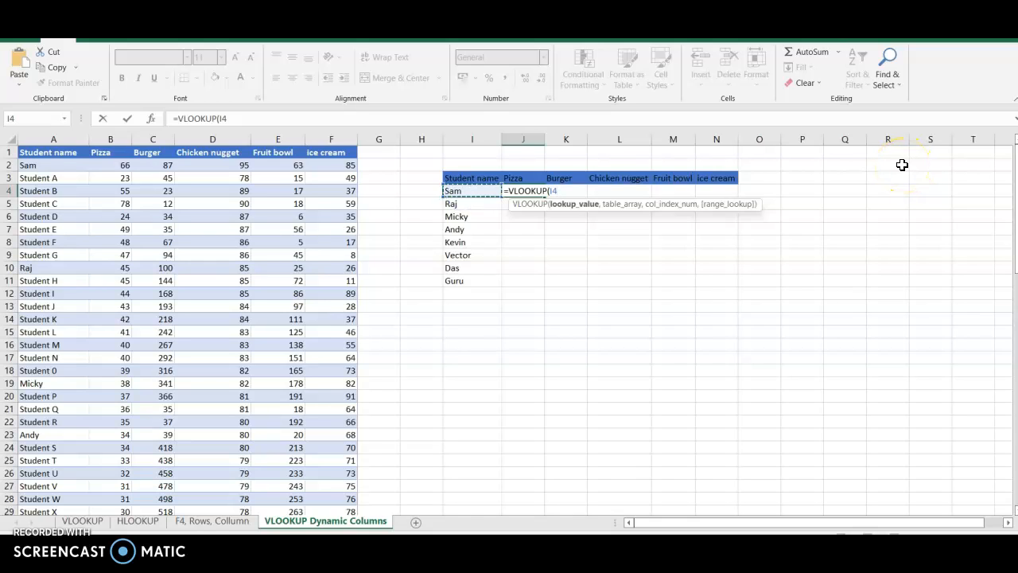
key(F4)
text(,)
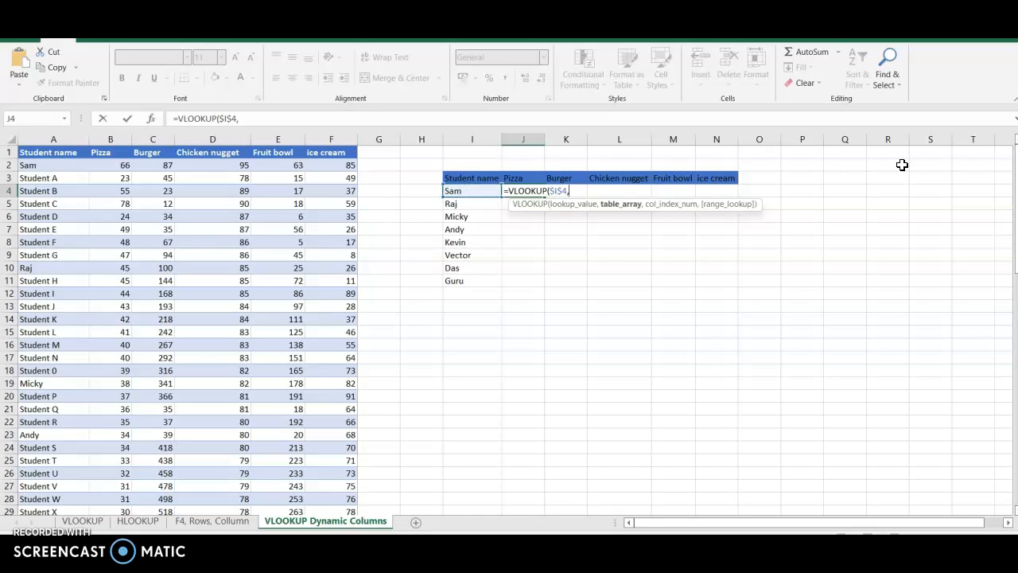
- Set the table array of the J4 formula to the full student table as the absolute range $A$1:$F$78
drag(34, 151, 318, 288)
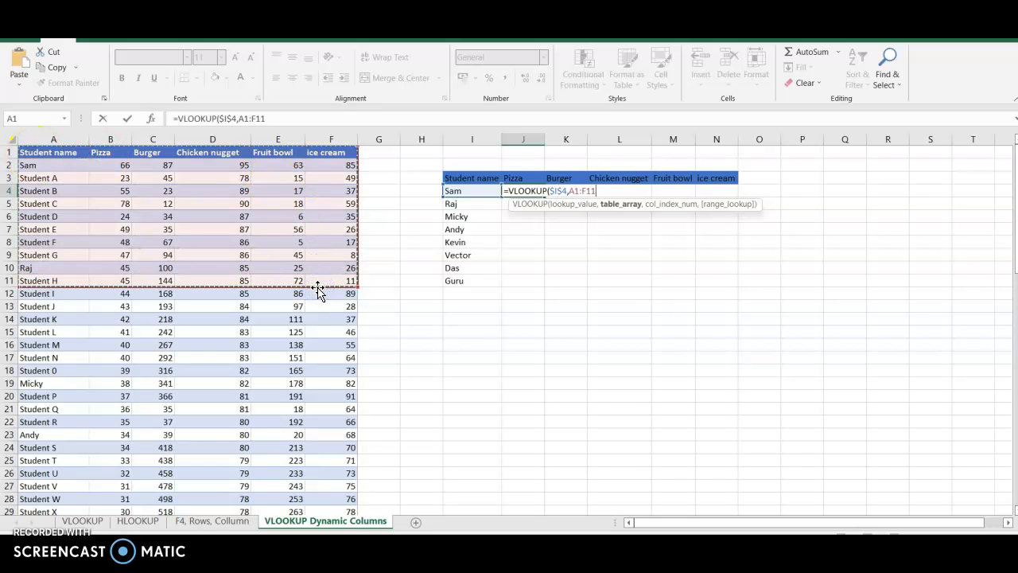
key(ctrl+shift+Down)
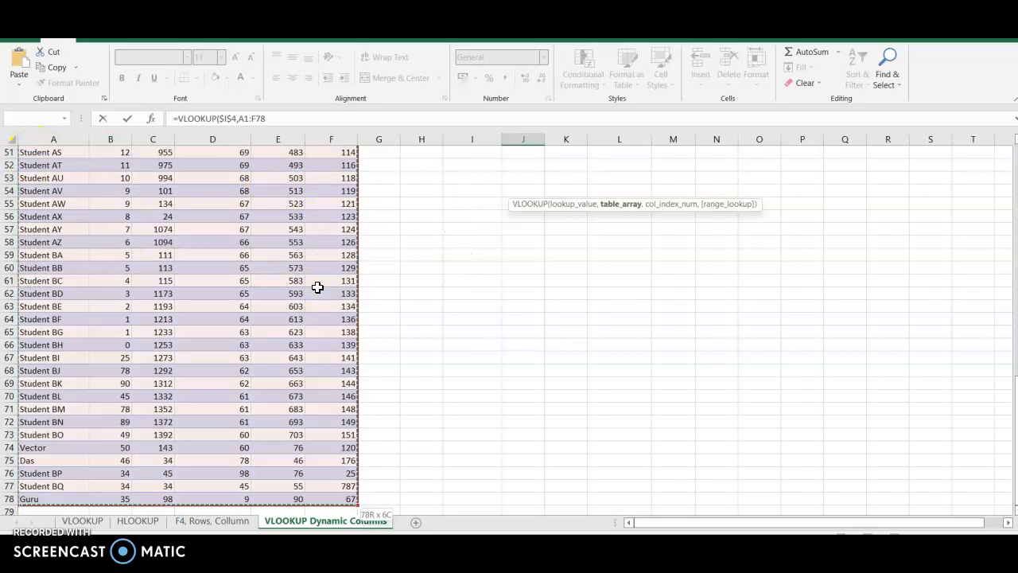
key(F4)
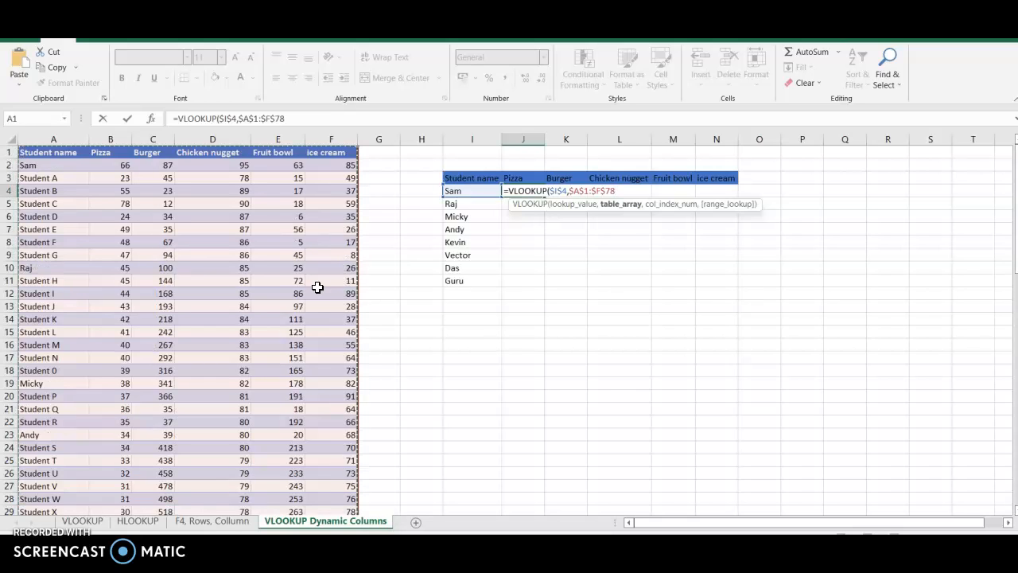
text(,)
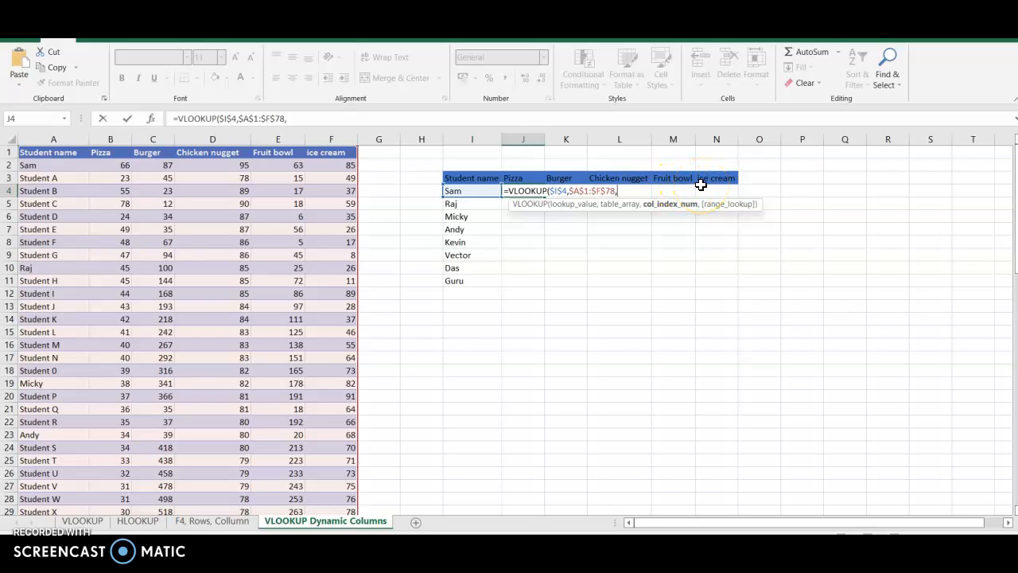
- Set the column index of the J4 VLOOKUP to COLUMNS with the absolute range $A$1:$B$1
text(col)
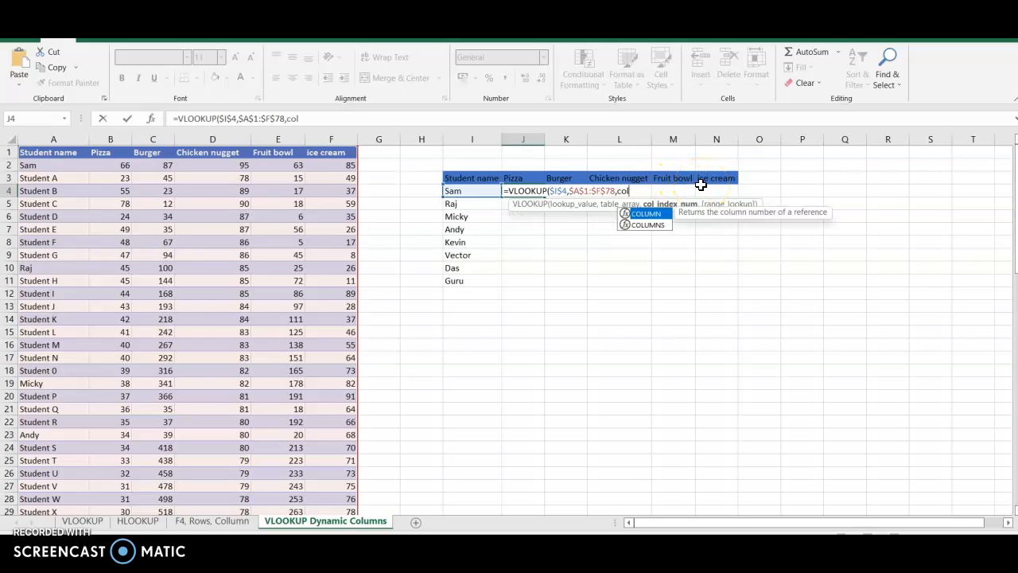
text(umns)
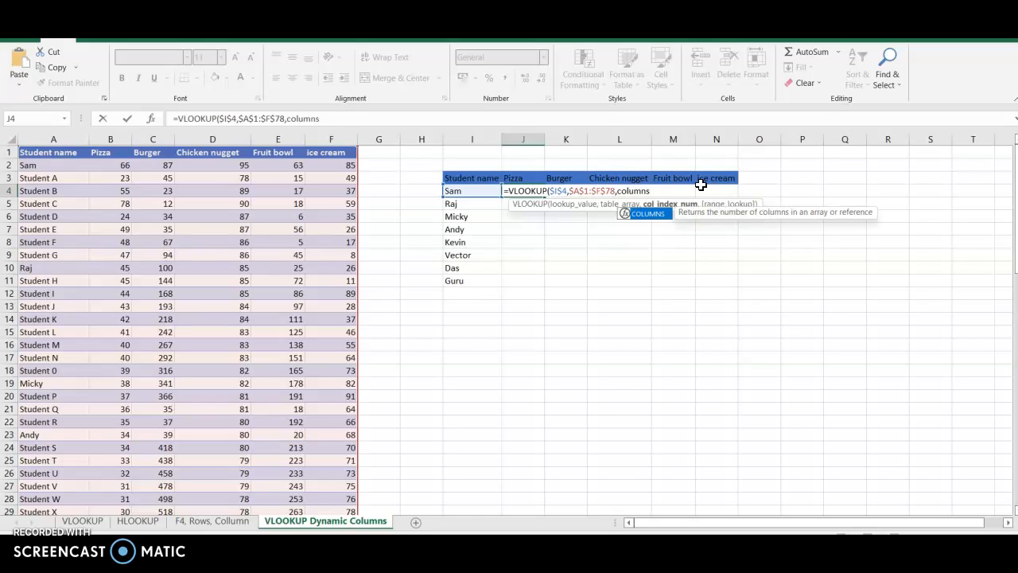
text(()
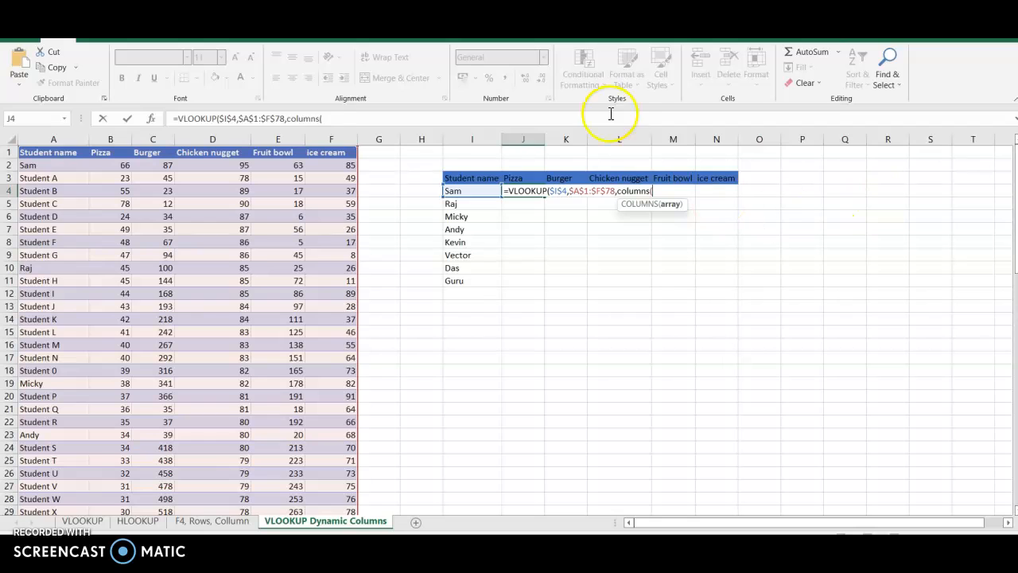
drag(50, 151, 118, 154)
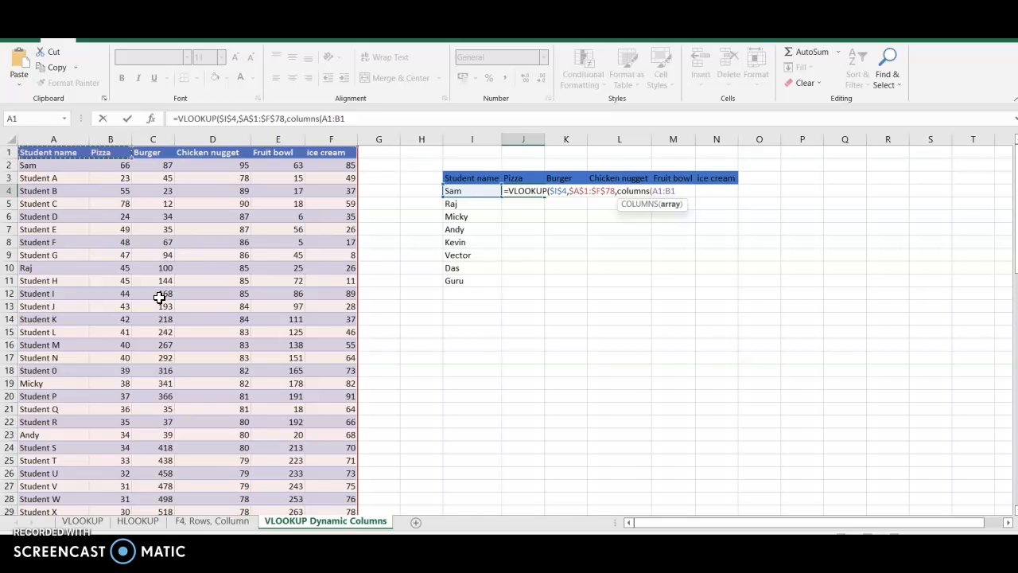
key(F4)
text())
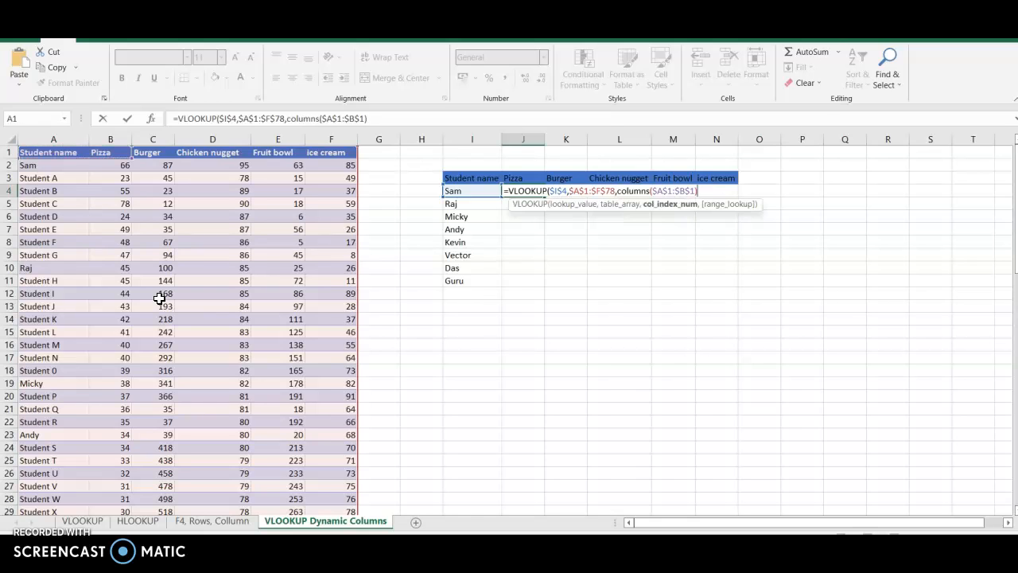
text(,)
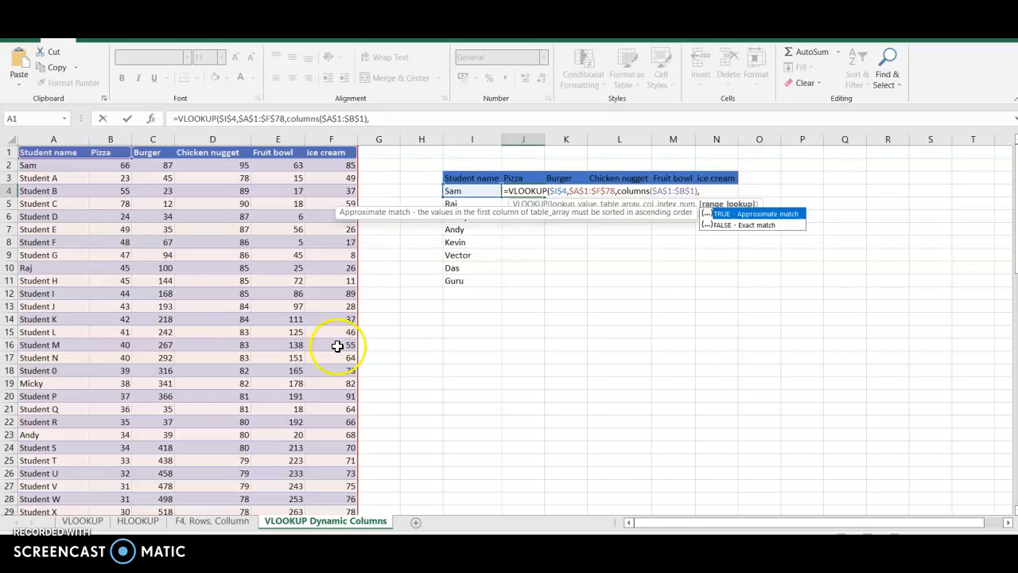
- Set the range lookup of the J4 VLOOKUP to FALSE for an exact match and close the formula's parenthesis
click(733, 225)
click(733, 226)
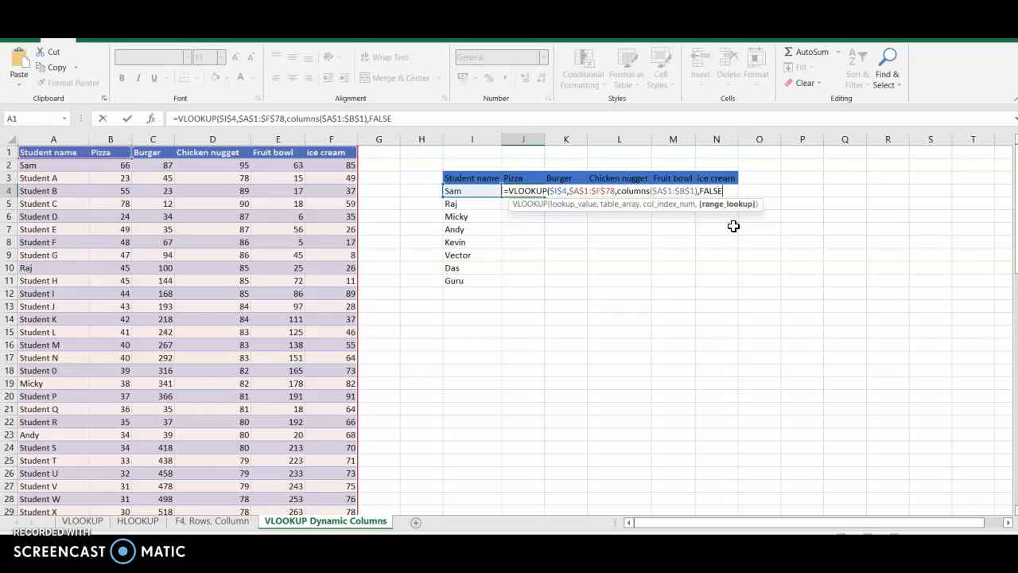
click(666, 260)
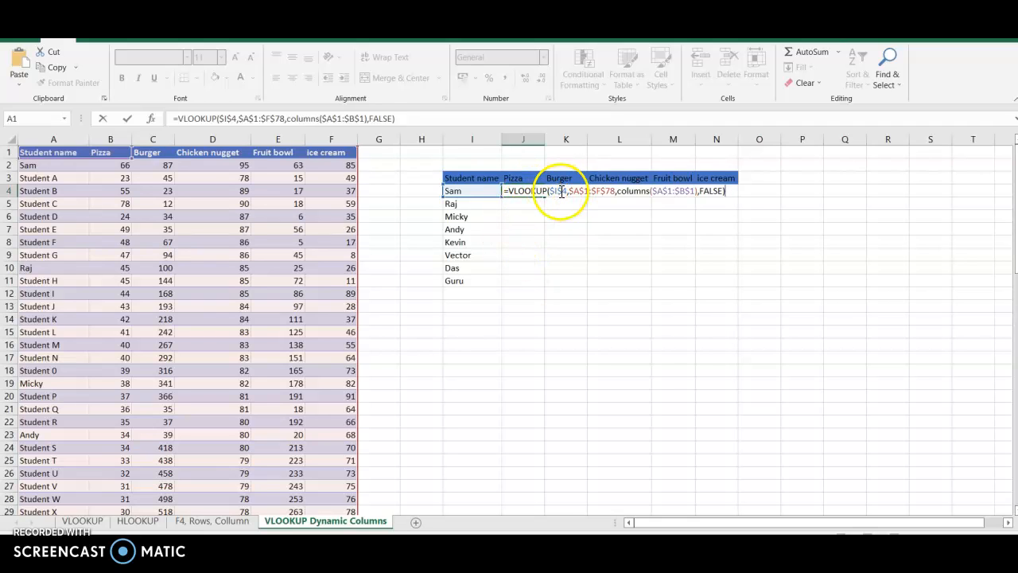
- Change the J4 formula to mixed references, with $I4 as the lookup value and $A$1:B1 as the COLUMNS range
click(563, 191)
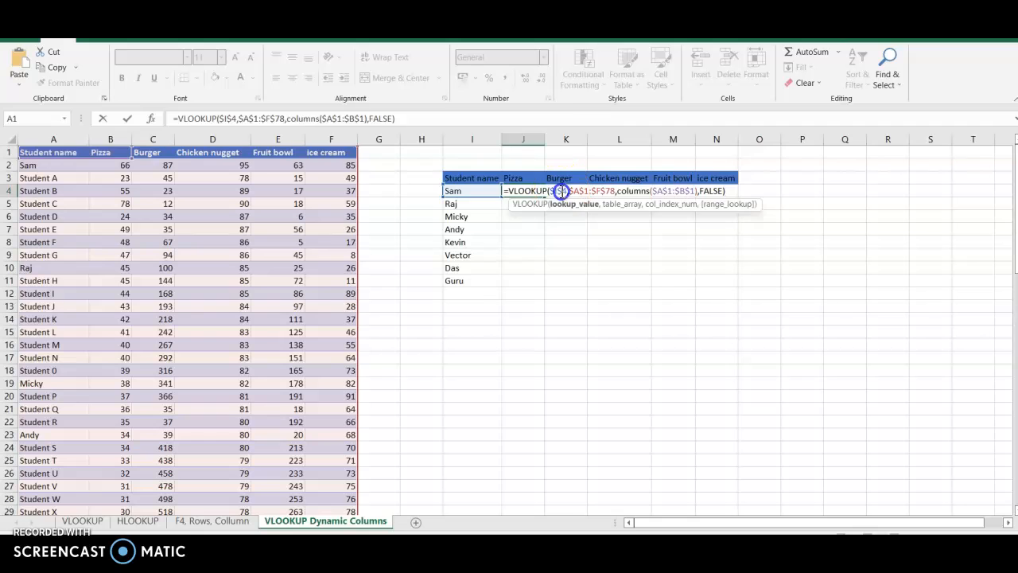
key(BackSpace)
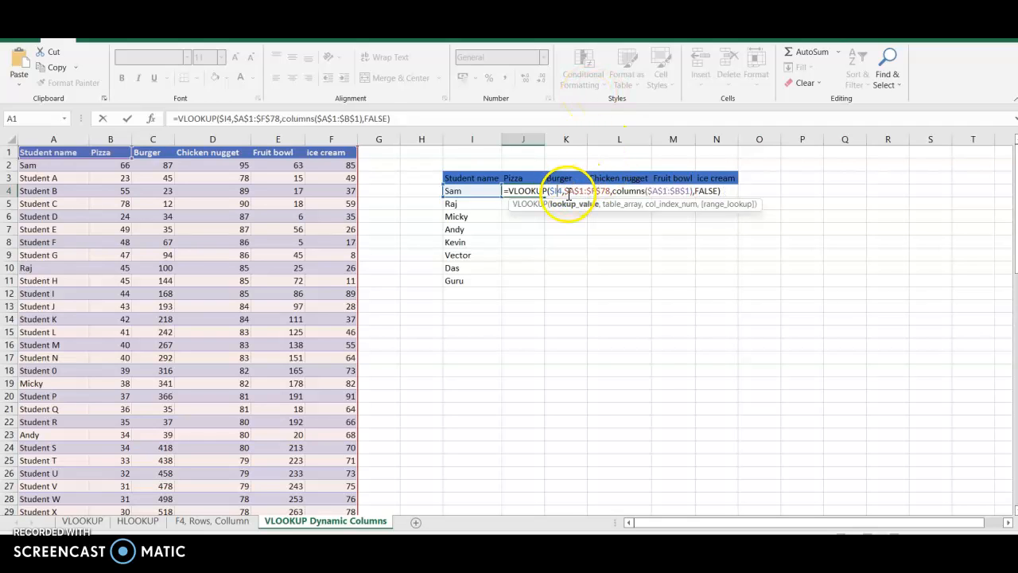
click(614, 193)
click(659, 191)
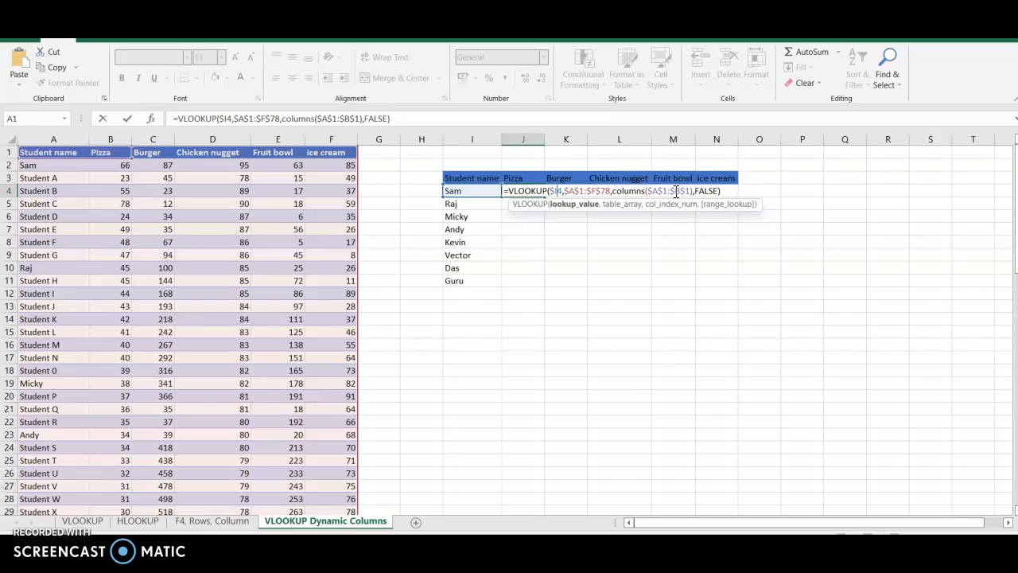
click(675, 191)
key(BackSpace)
click(678, 190)
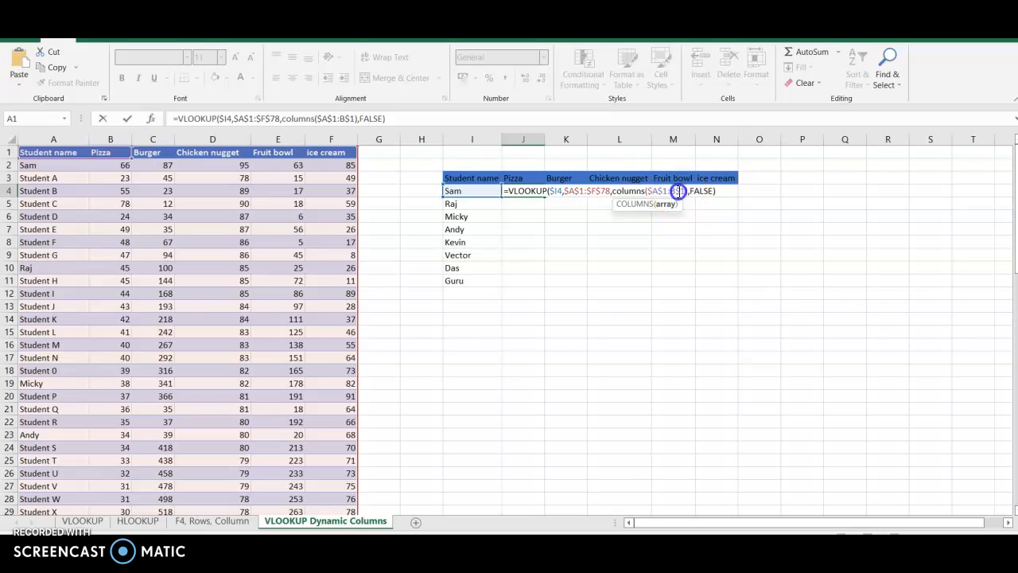
key(BackSpace)
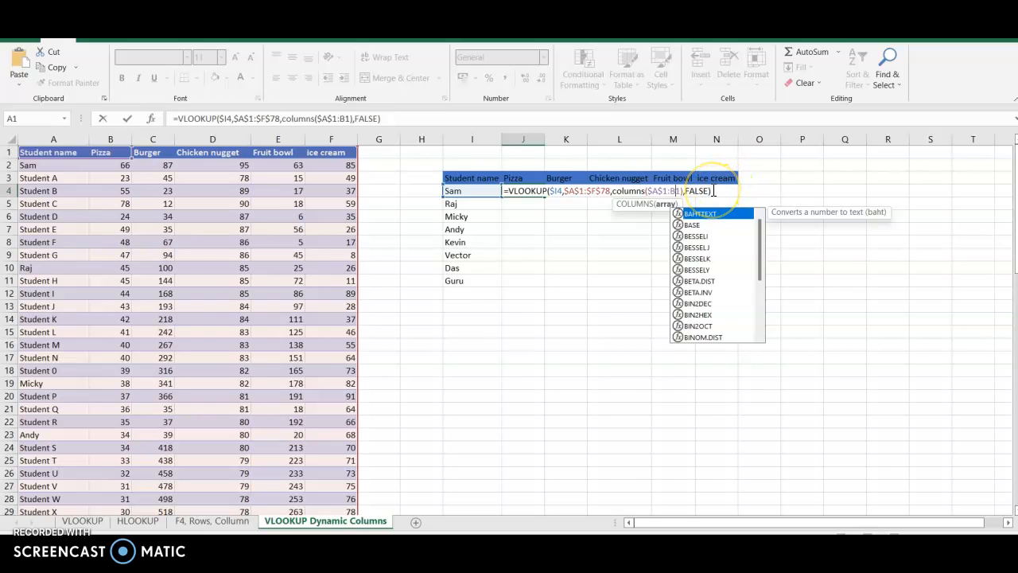
- Enter the J4 formula and fill it across and down the results table through N11
click(713, 191)
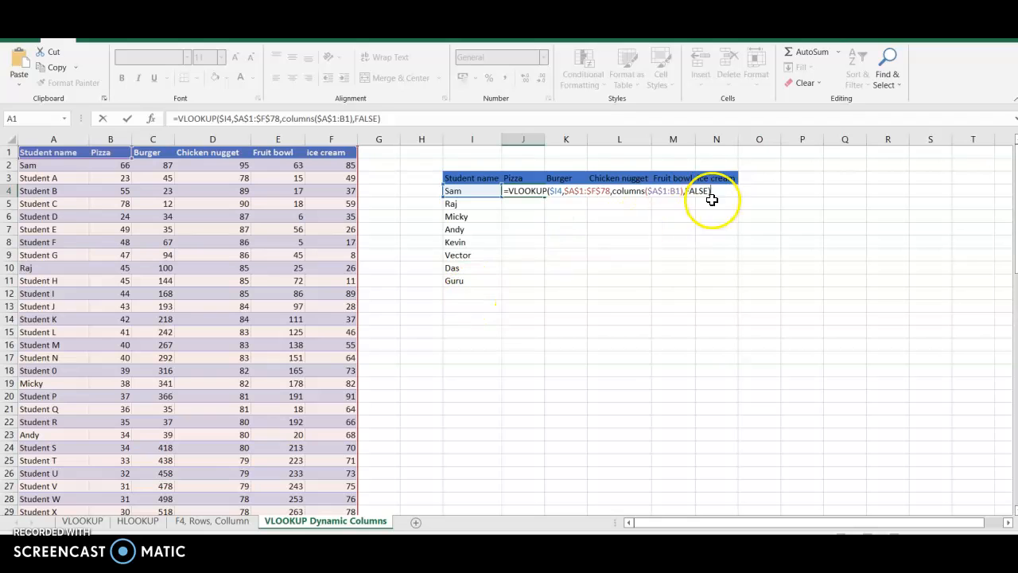
key(ctrl+Return)
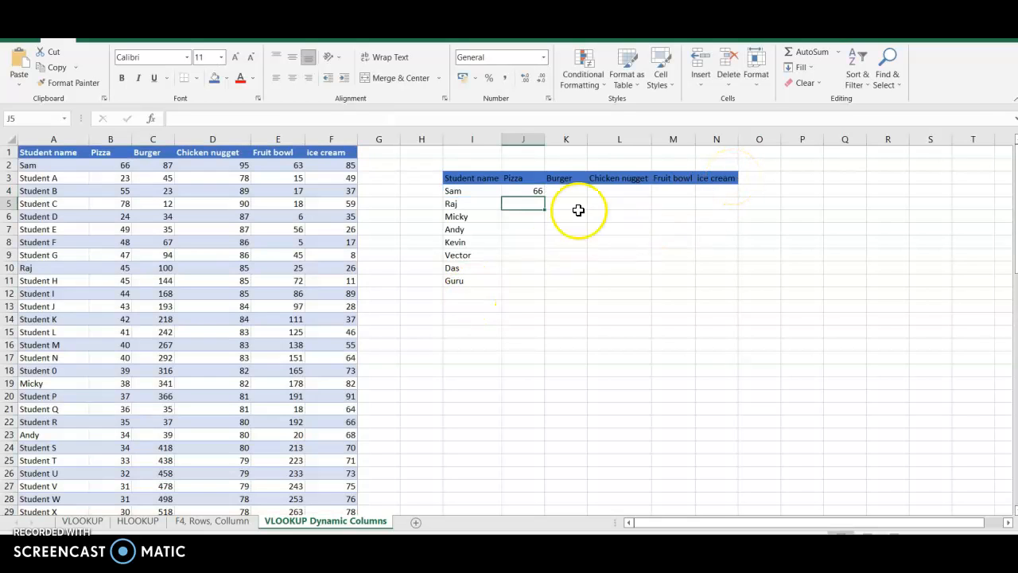
drag(544, 196, 721, 291)
click(592, 368)
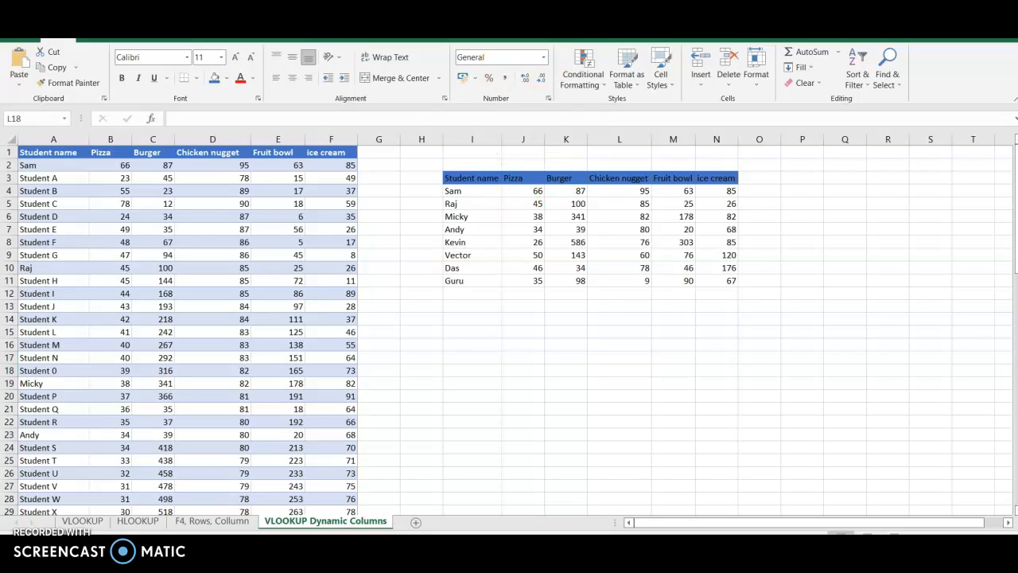
drag(447, 195, 475, 195)
drag(24, 174, 55, 172)
drag(19, 390, 364, 390)
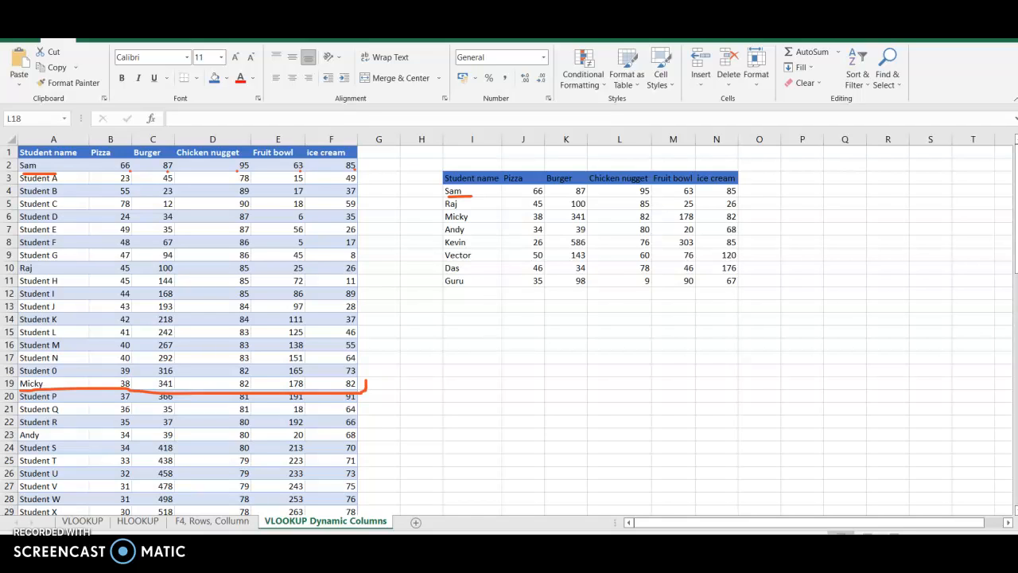
drag(154, 380, 185, 387)
drag(236, 383, 258, 386)
key(Escape)
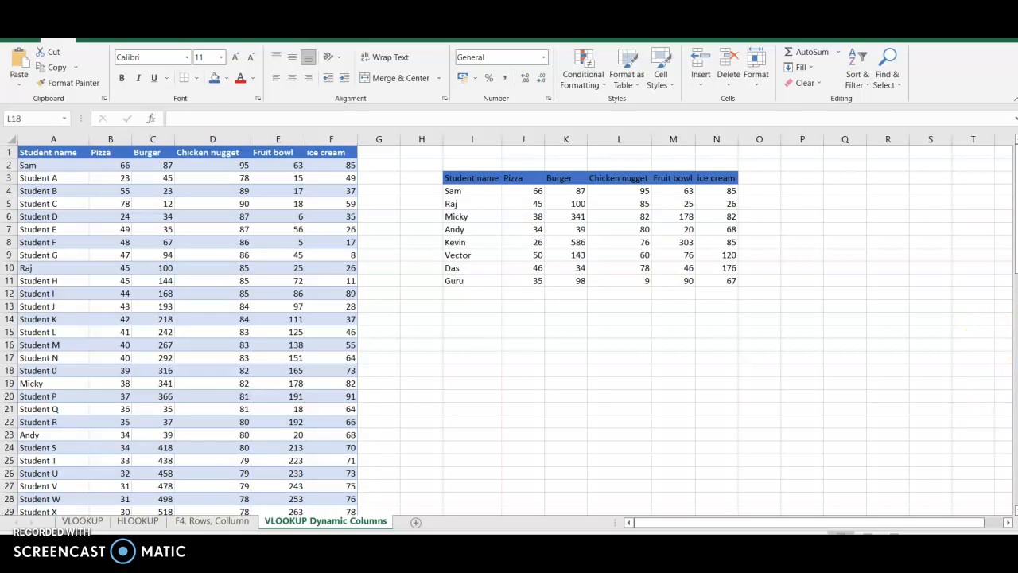
- Examine the listed students' source rows down to row 78 for comparison with the filled results, and inspect the formula in J4
scroll(509, 330, down, 4)
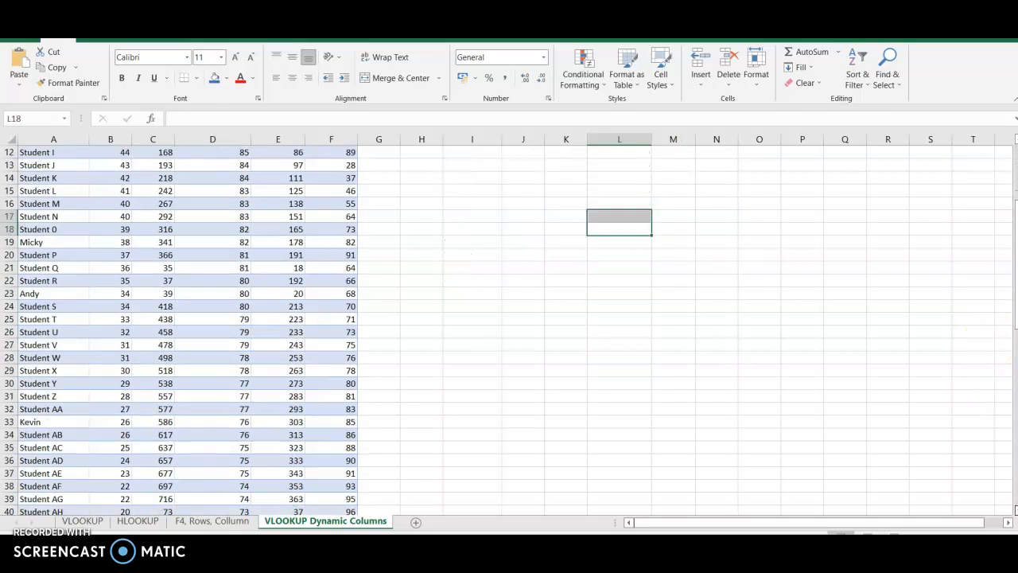
scroll(509, 330, down, 2)
scroll(509, 330, down, 11)
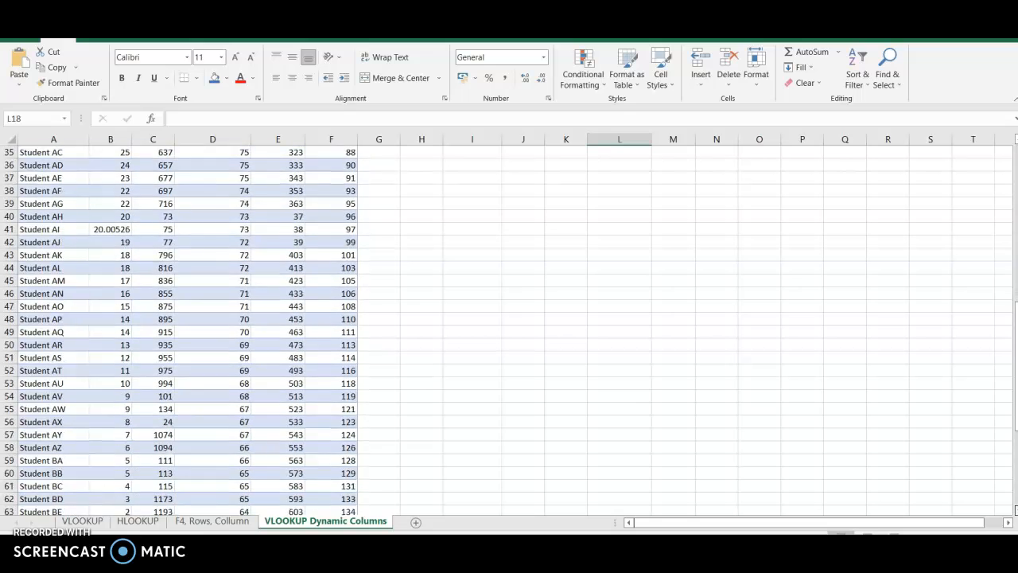
scroll(303, 425, down, 2)
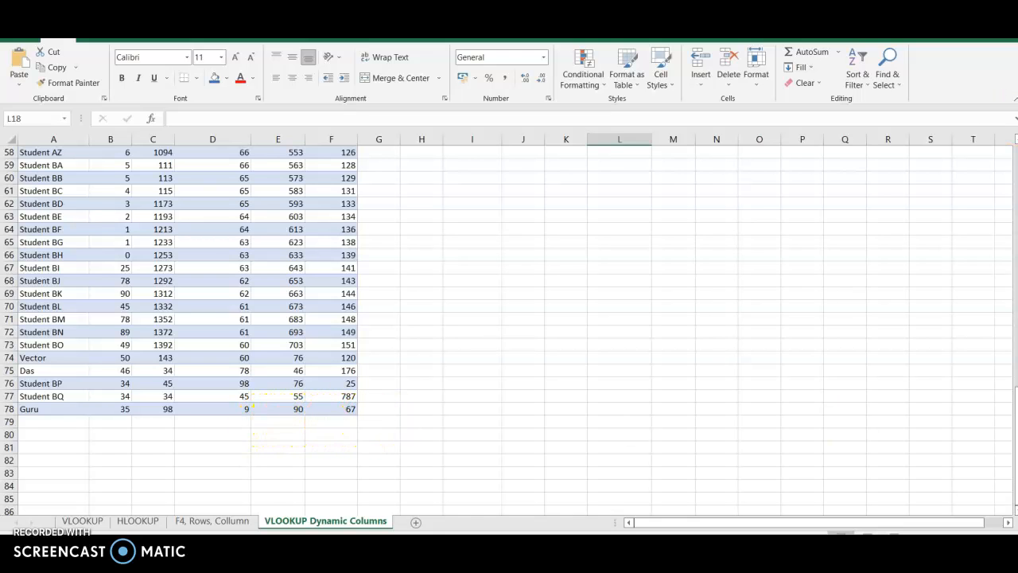
scroll(188, 326, up, 6)
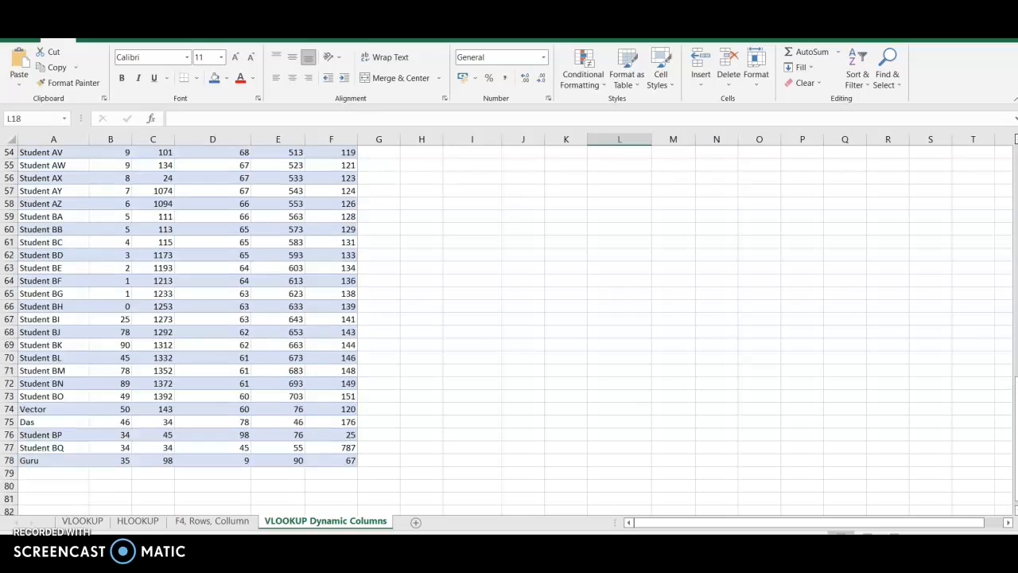
scroll(188, 326, up, 11)
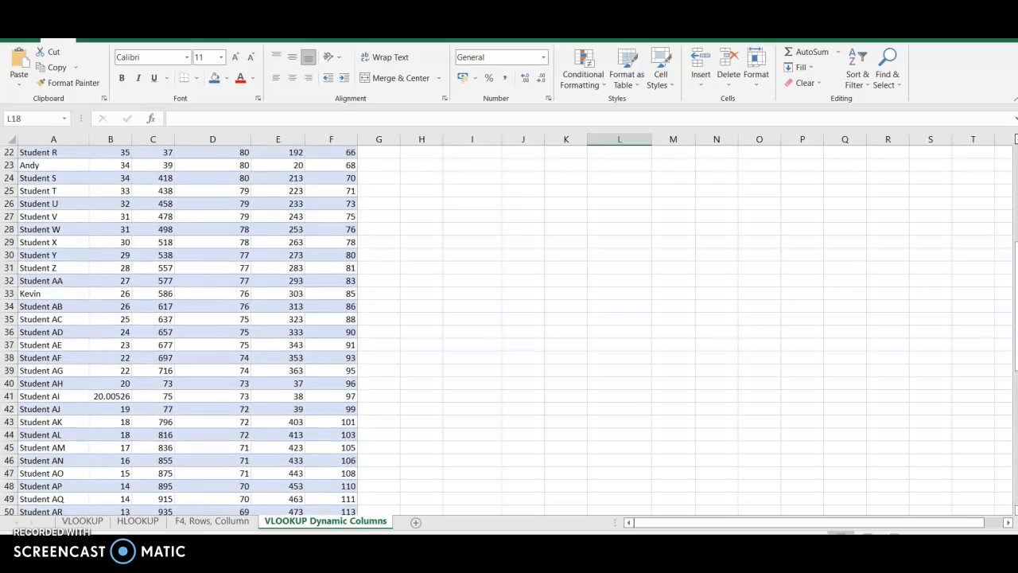
scroll(188, 326, up, 2)
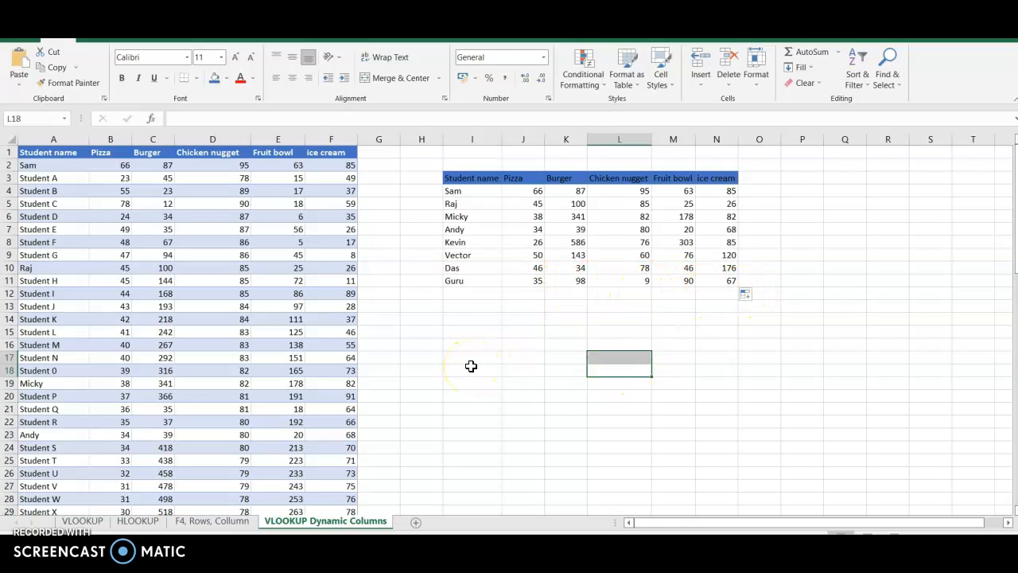
click(528, 191)
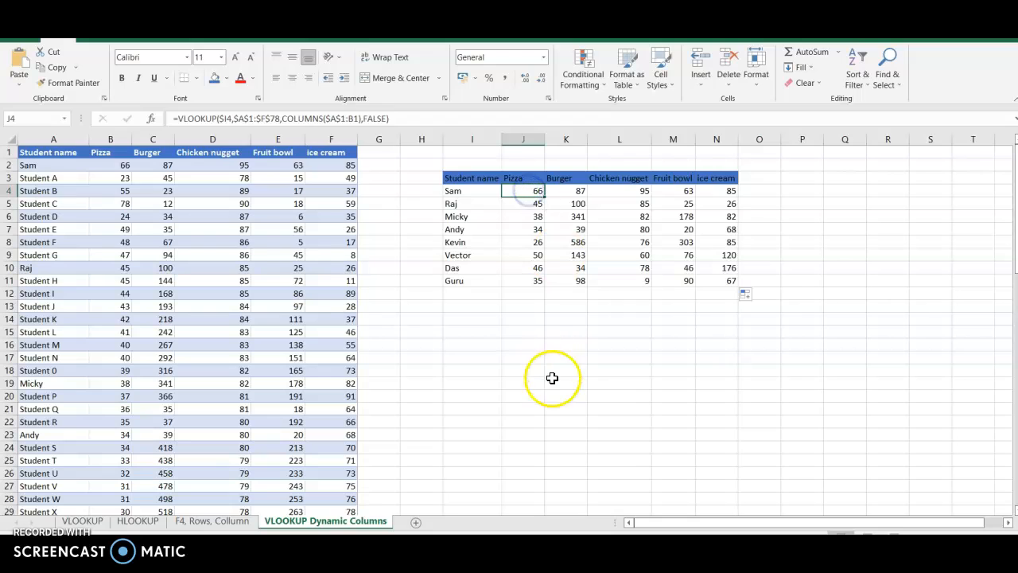